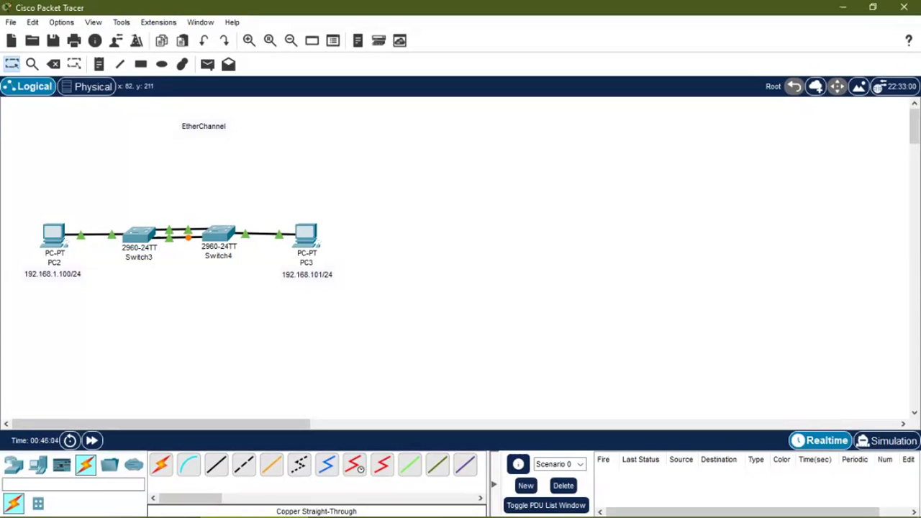
Step: Open the command prompt on PC2 and ping 192.168.1.101
left_click(53, 235)
left_click_drag(370, 34, 506, 52)
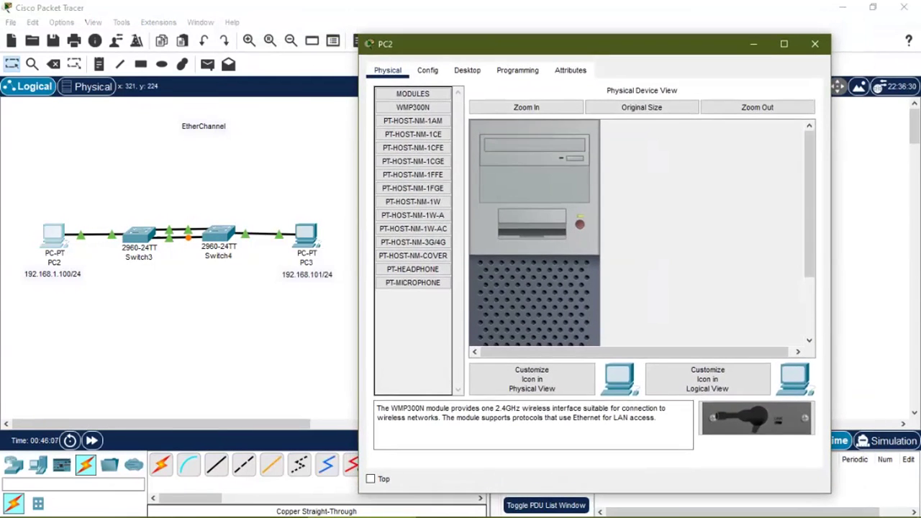
left_click(467, 70)
left_click(674, 124)
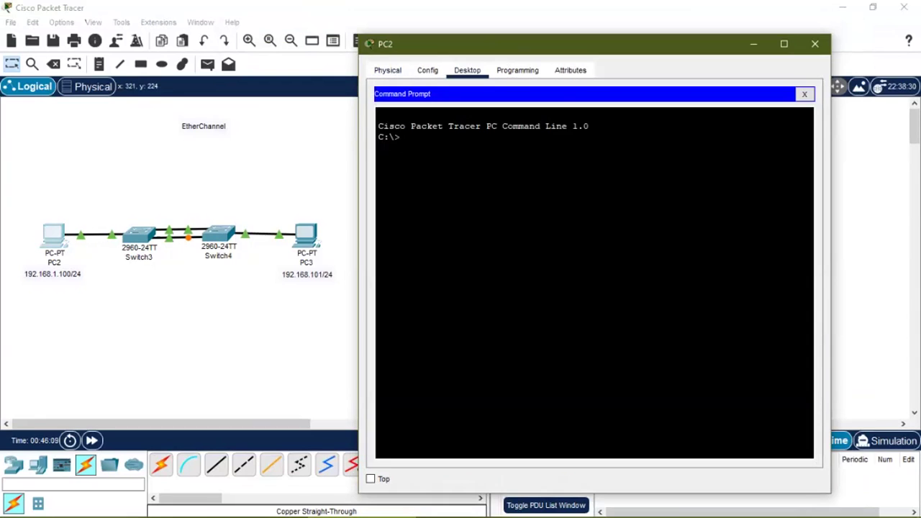
type("ping 192.168.1.101")
key("Return")
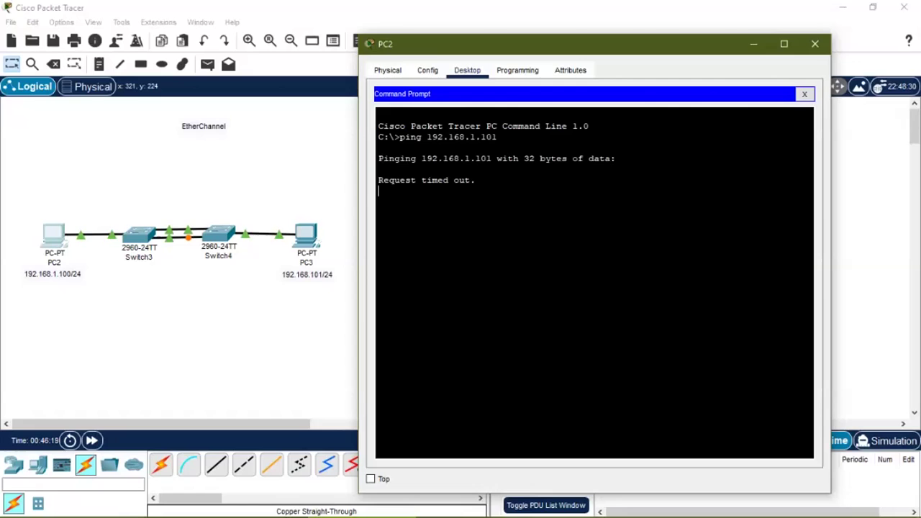
Step: Give PC2 the static IPv4 address 192.168.1.100 with subnet mask 255.255.255.0, and close its window
left_click(805, 93)
left_click(416, 124)
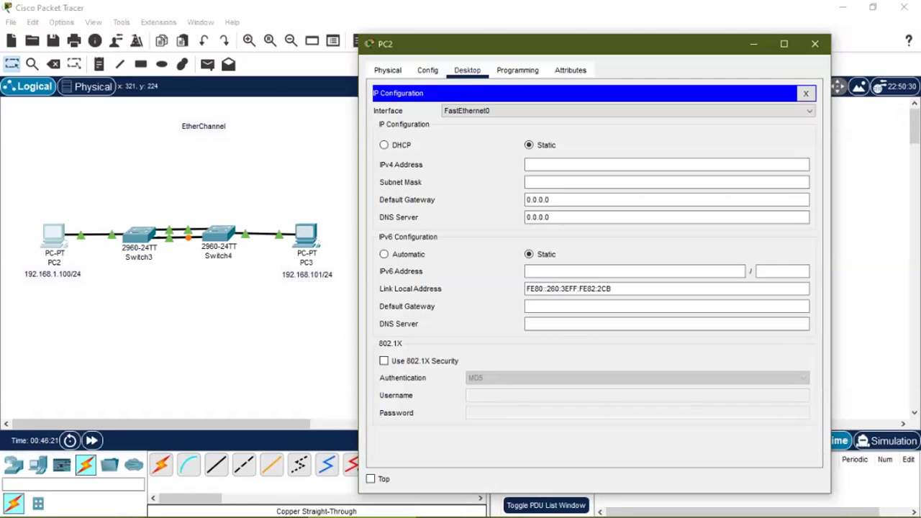
left_click(666, 164)
type("192.168.1.100")
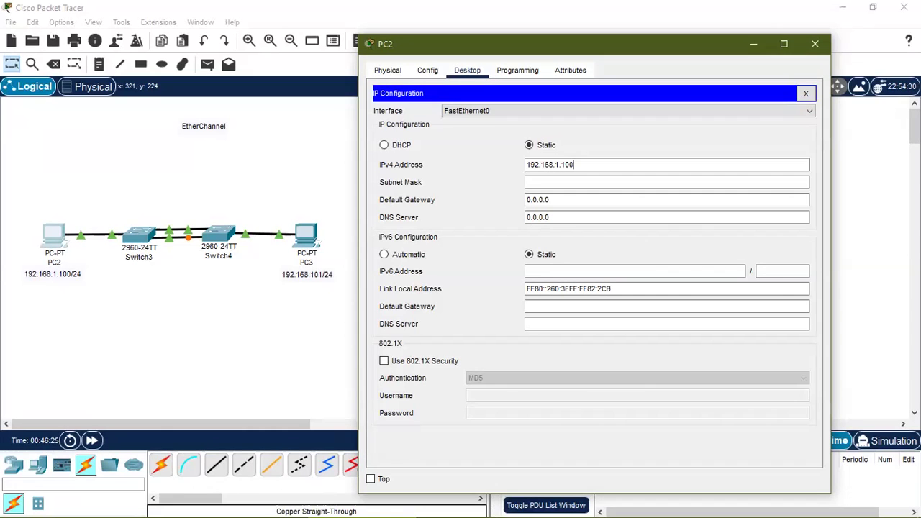
left_click(666, 182)
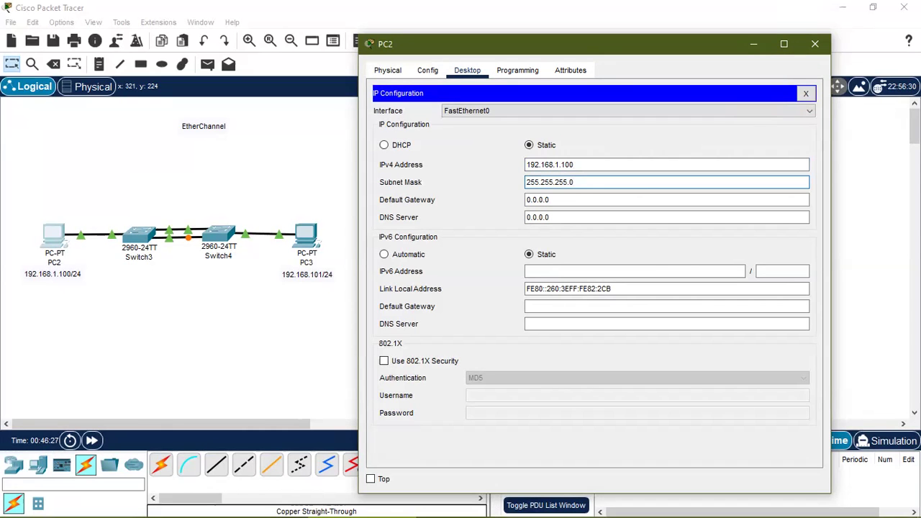
left_click(806, 94)
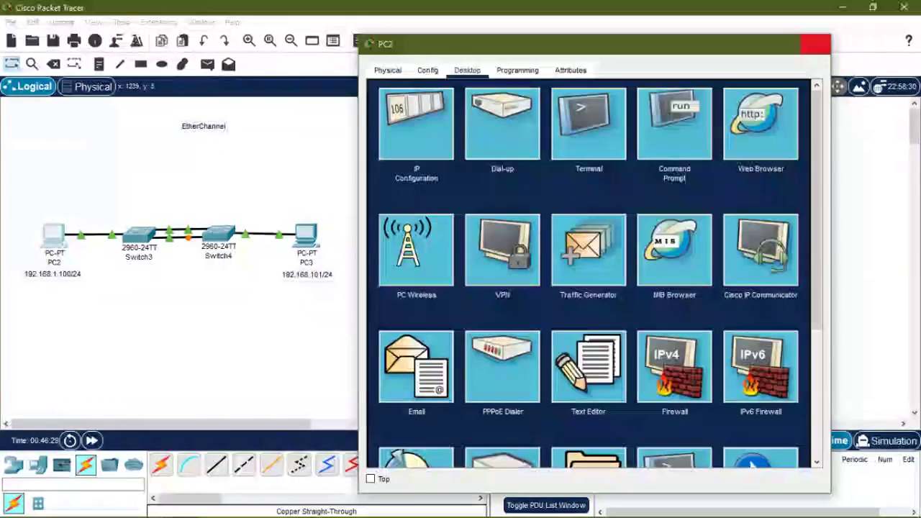
left_click(815, 44)
Step: Open the IP configuration of PC3 and assign the static IPv4 address 192.168.1.101
left_click(306, 234)
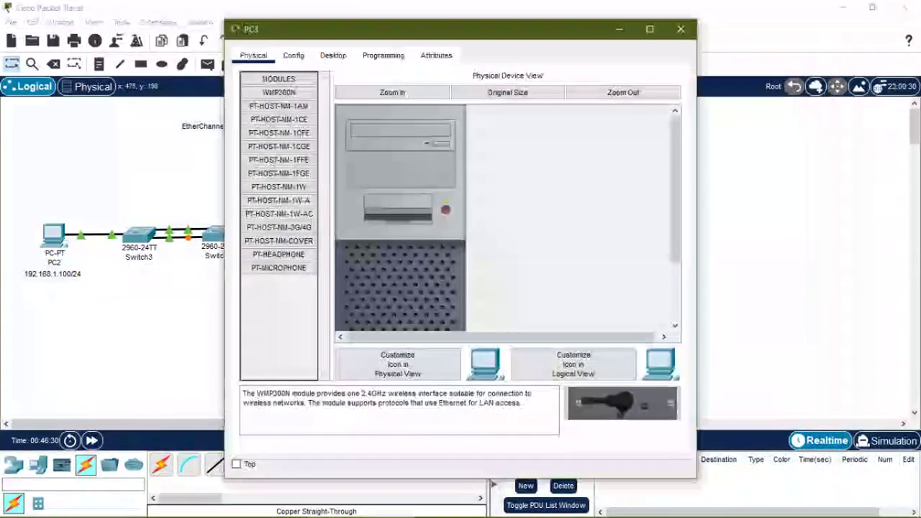
left_click(334, 57)
left_click(281, 108)
left_click(533, 149)
type("192.168.1.101")
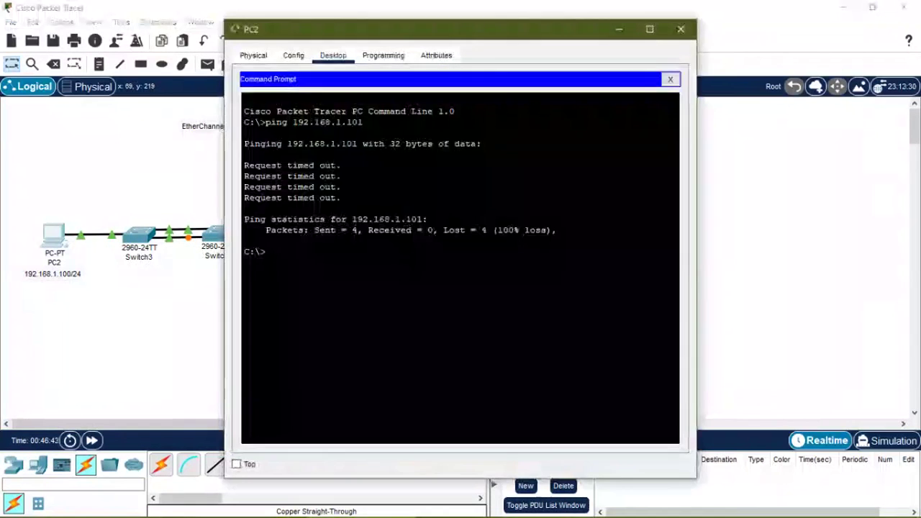
Step: Repeat the ping to 192.168.1.101 from the PC2 command prompt, and close the PC2 window
left_click_drag(451, 29, 574, 27)
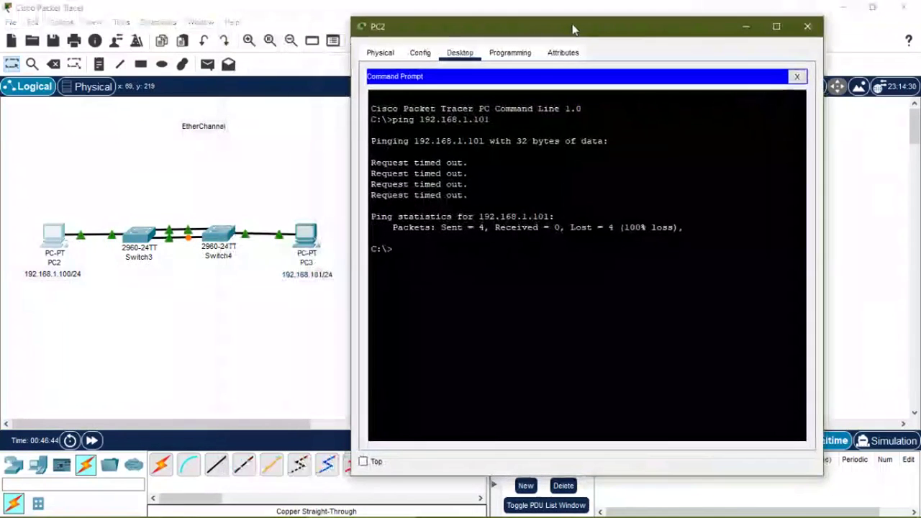
key("Up")
key("Return")
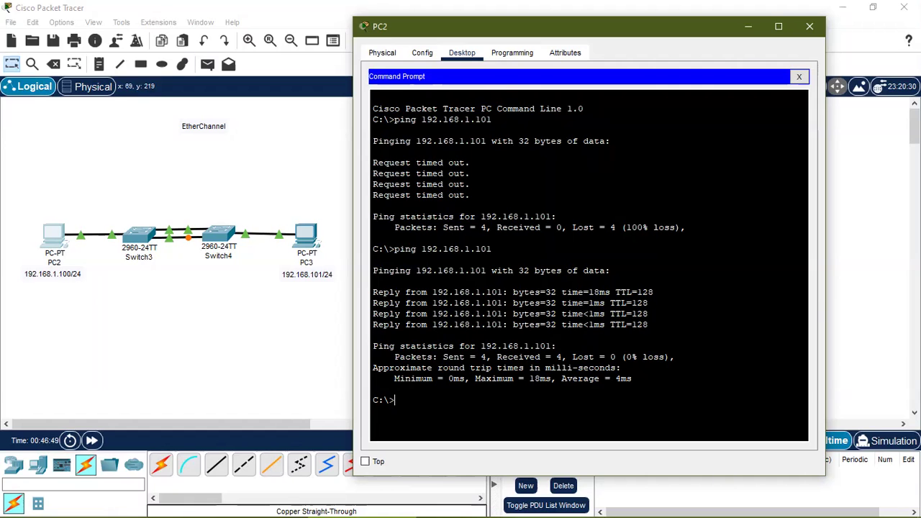
left_click(799, 76)
left_click(809, 26)
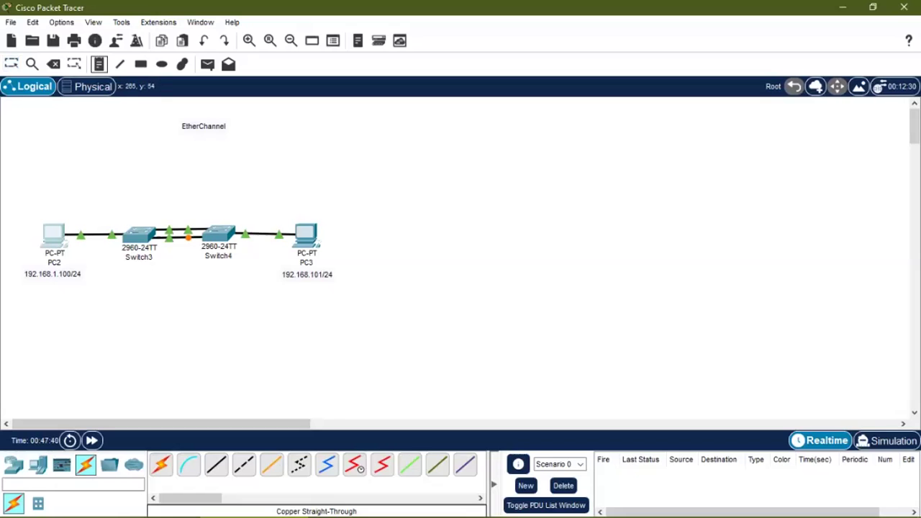
Step: Add a two-line note below the EtherChannel title reading "Link Aggregation" and "LACP: Link Aggregation Control Protocol"
left_click(160, 149)
type("Link ")
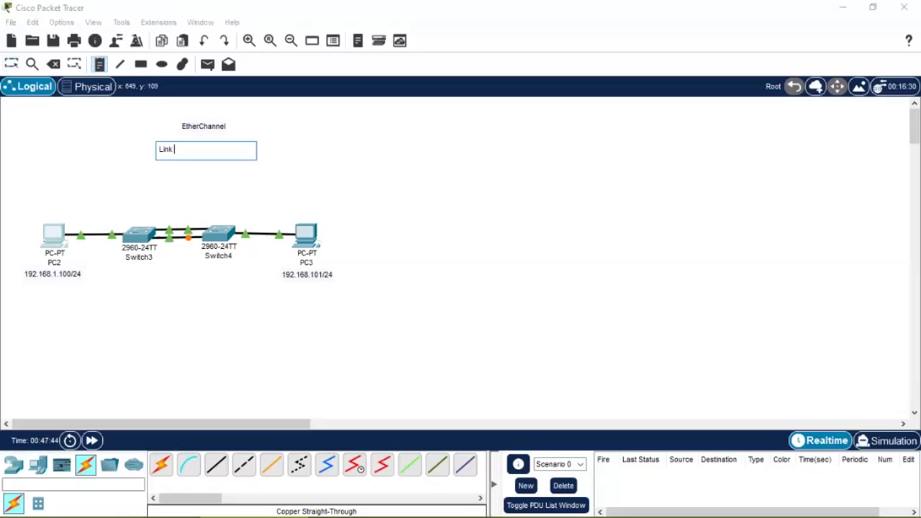
type("Aggregation")
key("Return")
type("L")
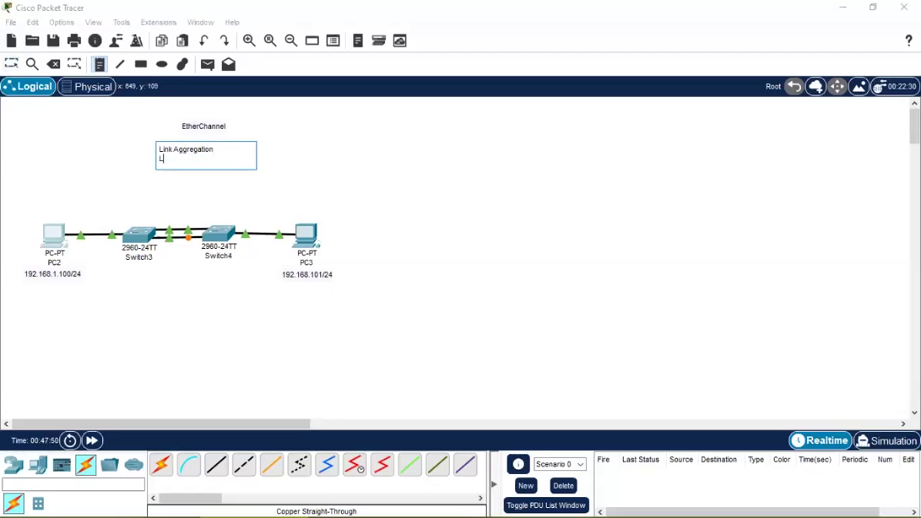
type("ACP: Link Aggregation Control Protocol")
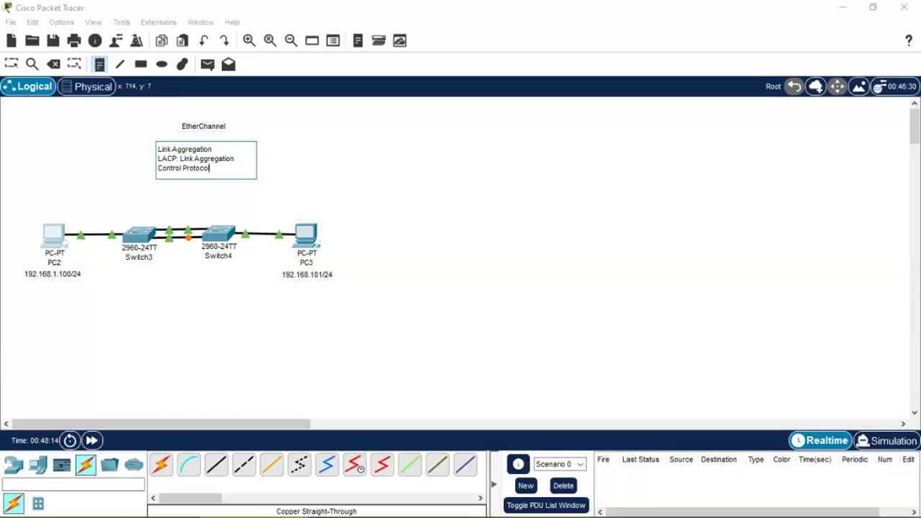
left_click(283, 200)
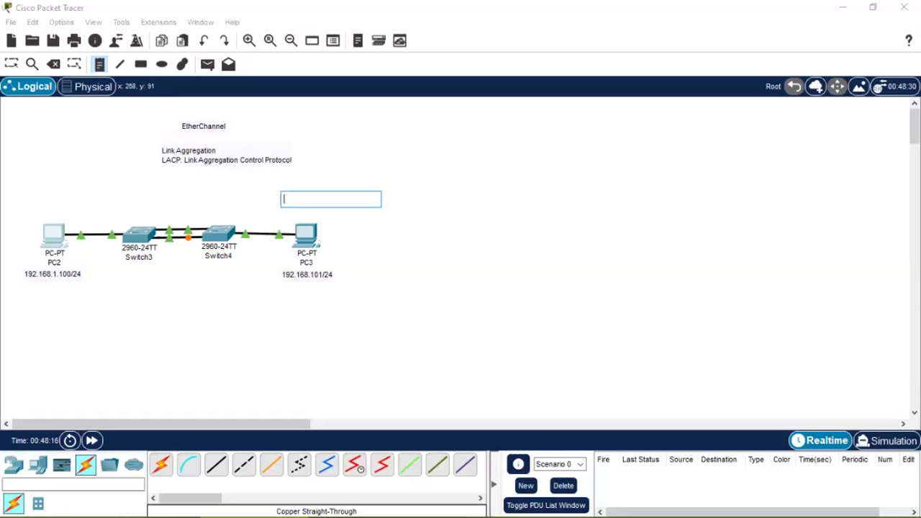
key("Escape")
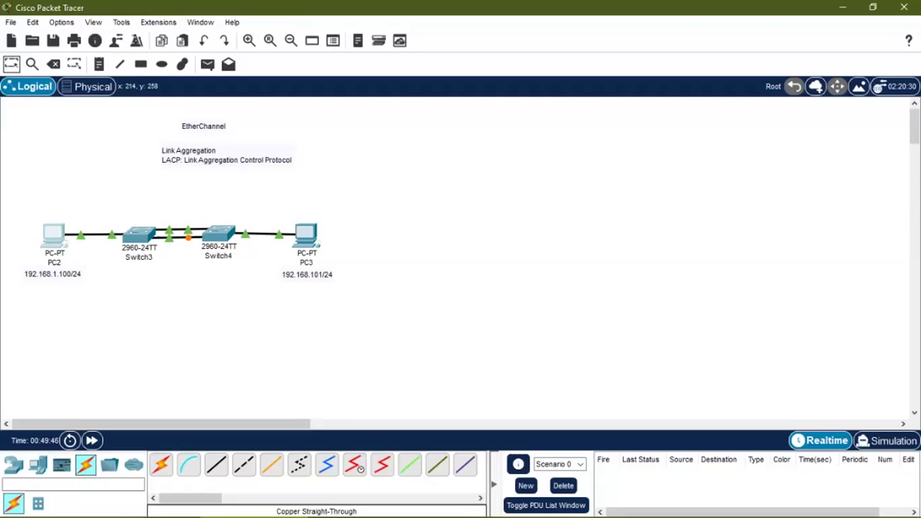
Step: Enter global configuration mode in the Switch3 command line with enable and configure terminal, and close the switch window
left_click(139, 235)
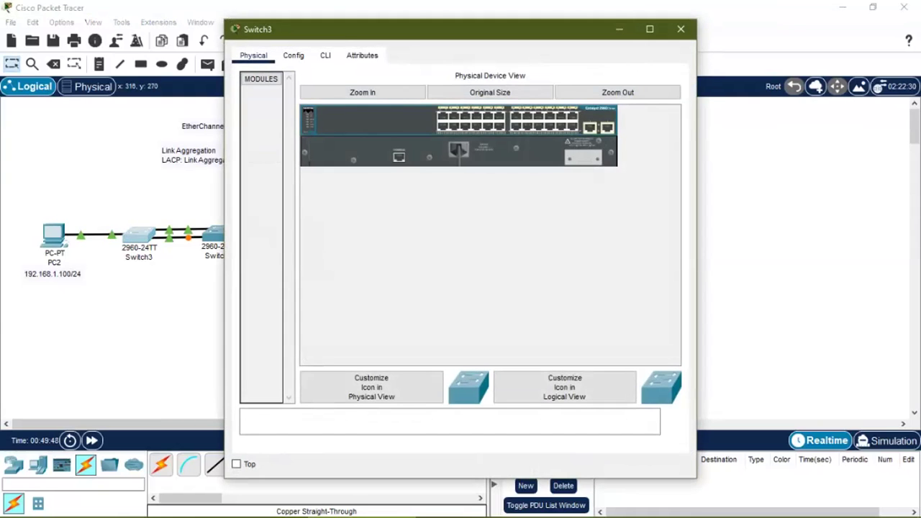
left_click_drag(354, 36, 480, 48)
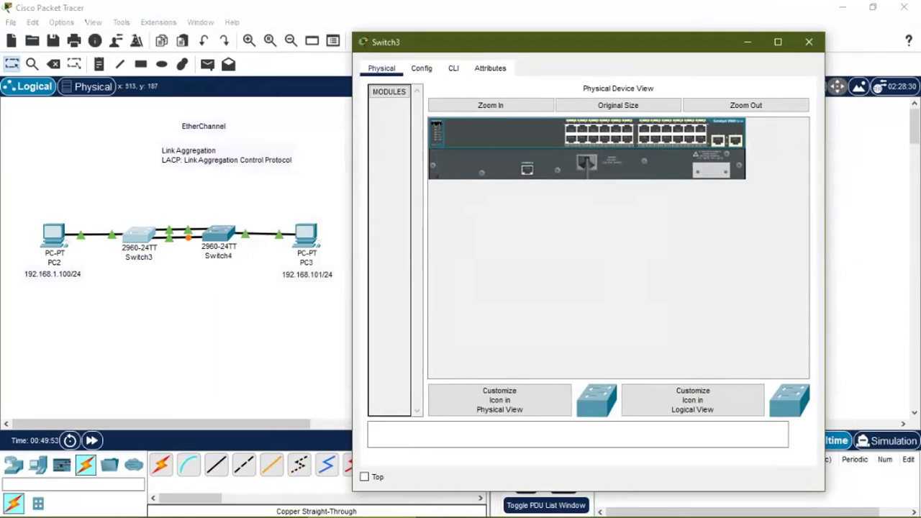
left_click(454, 67)
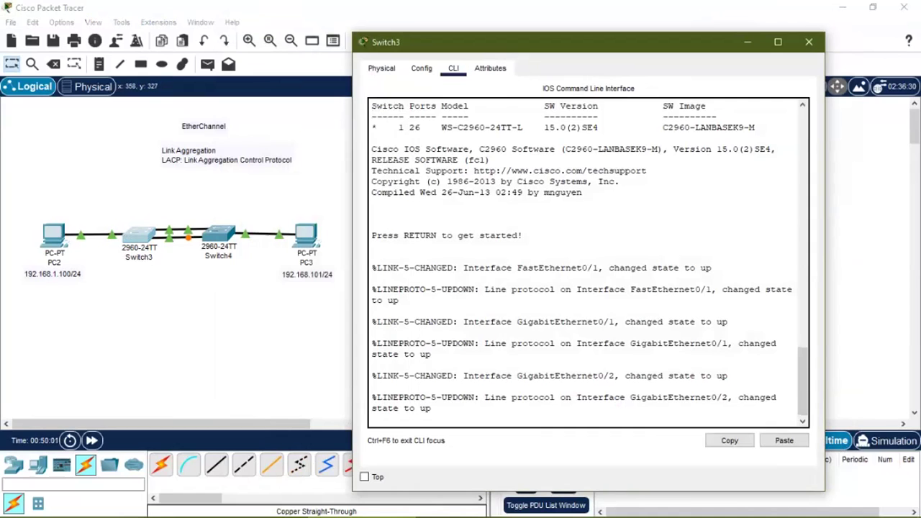
key("Return")
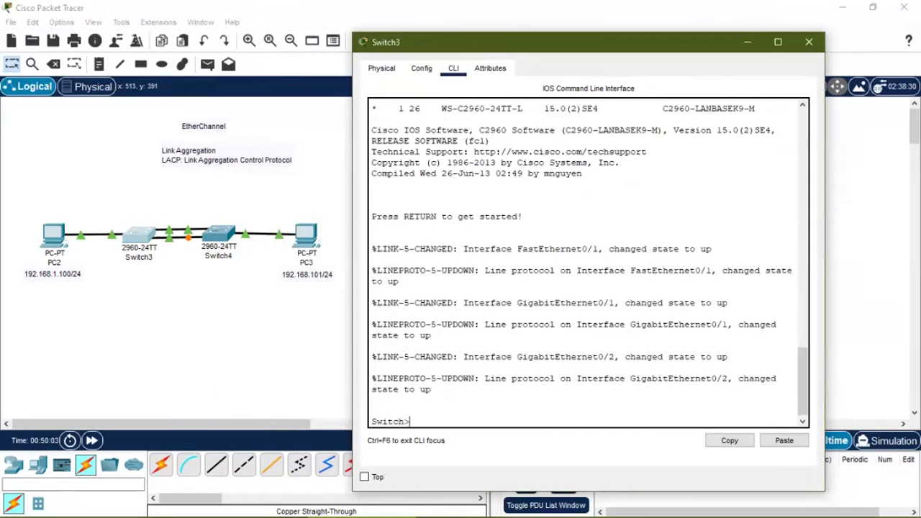
left_click_drag(587, 45, 580, 13)
type("e")
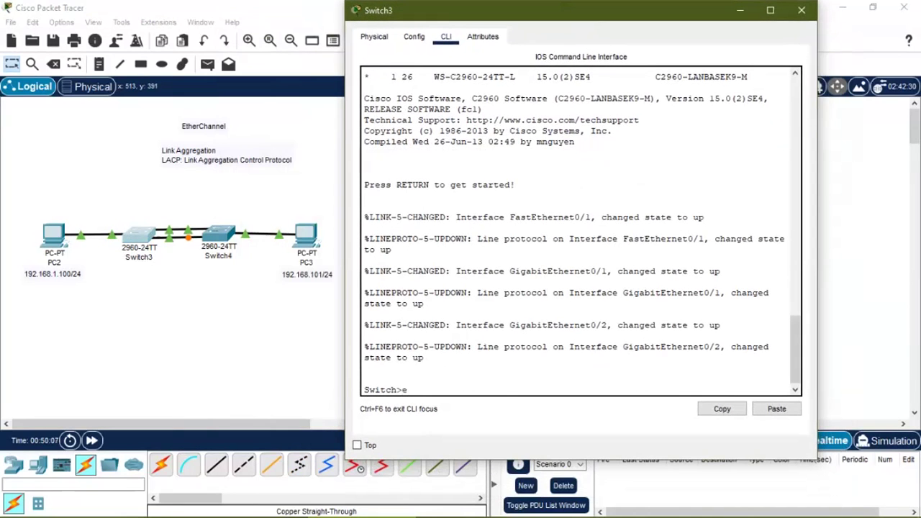
type("nable")
key("Return")
type("co")
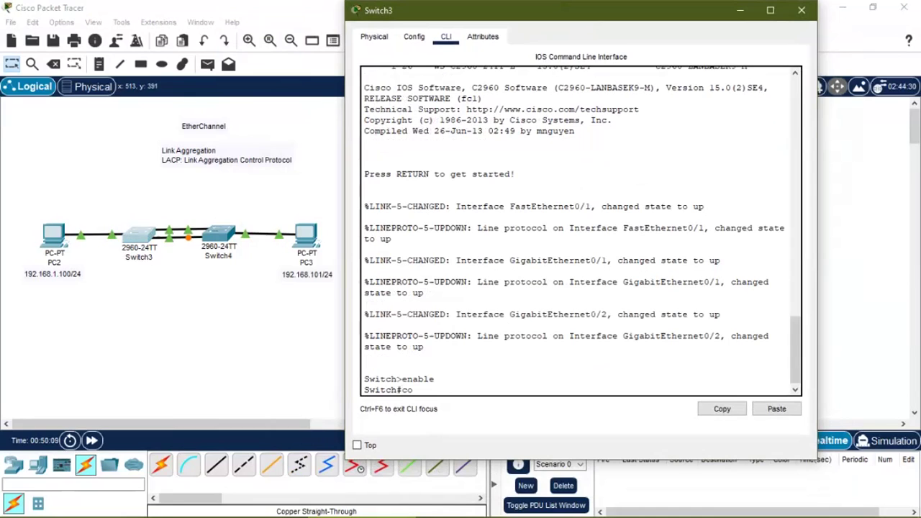
type("nfigure terminal")
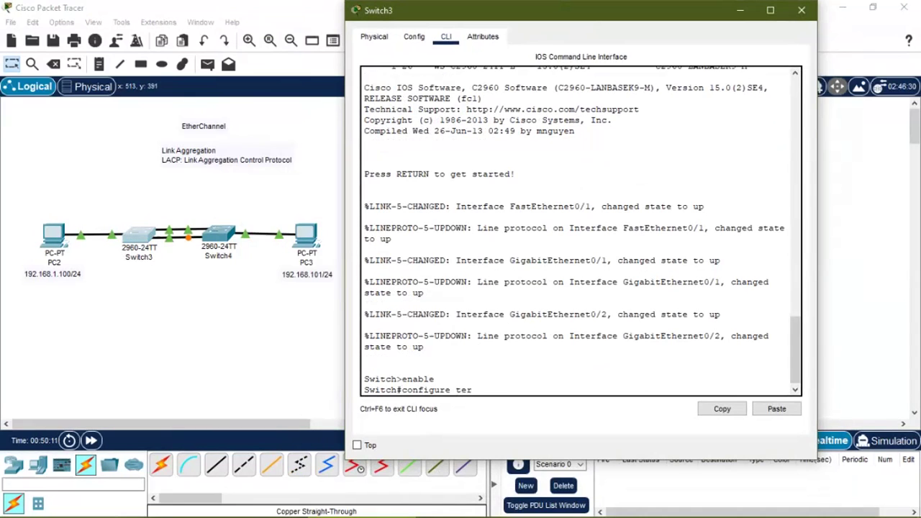
key("Return")
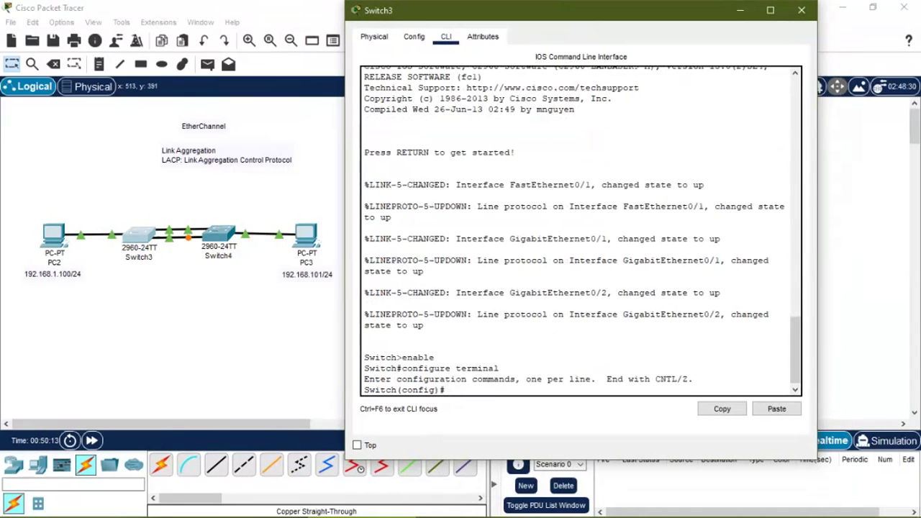
key("alt+F4")
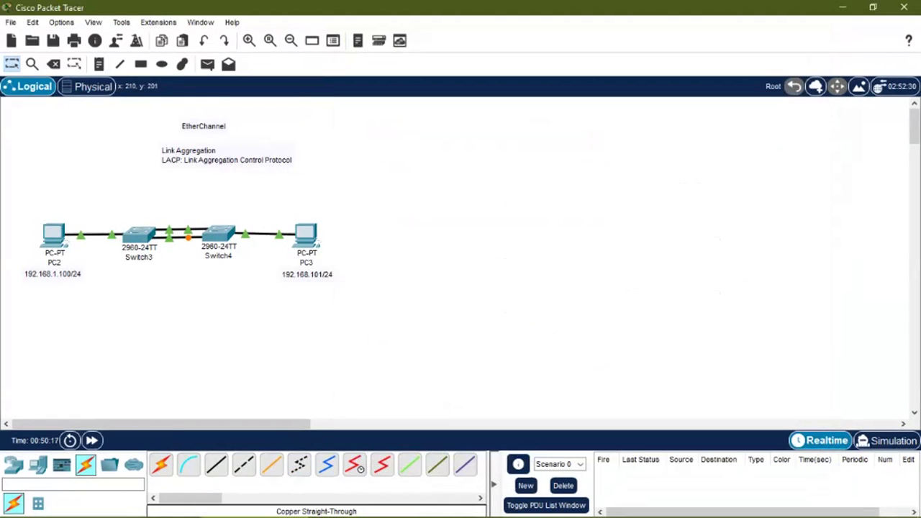
Step: Reopen the Switch3 command line and enter interface configuration for the range gi0/1-2
mouse_move(147, 236)
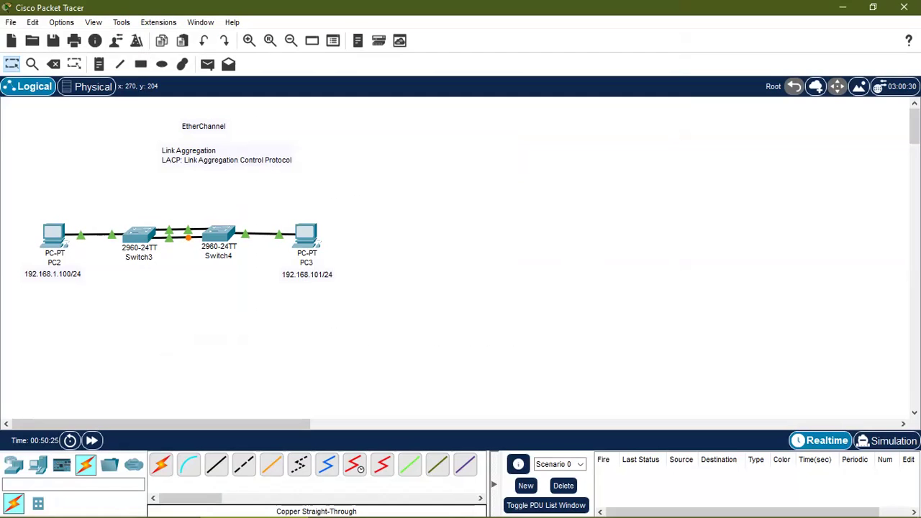
left_click(139, 233)
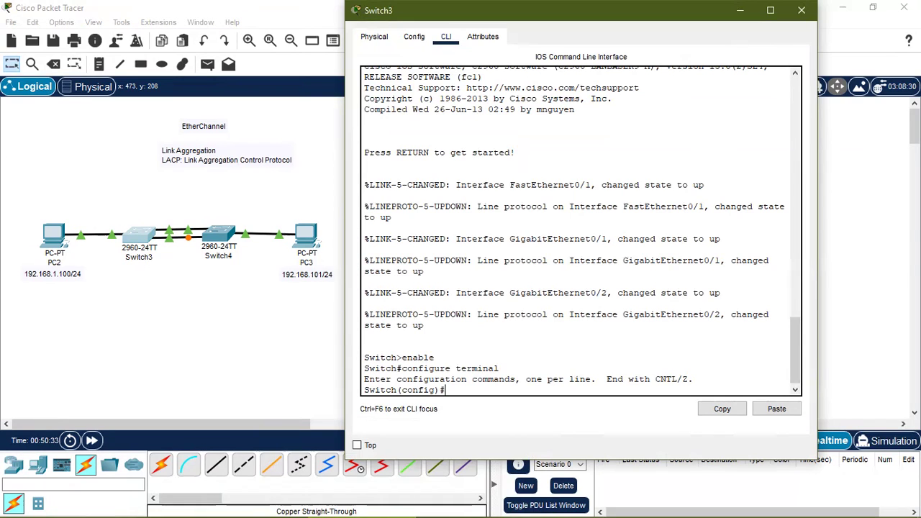
type("interface range")
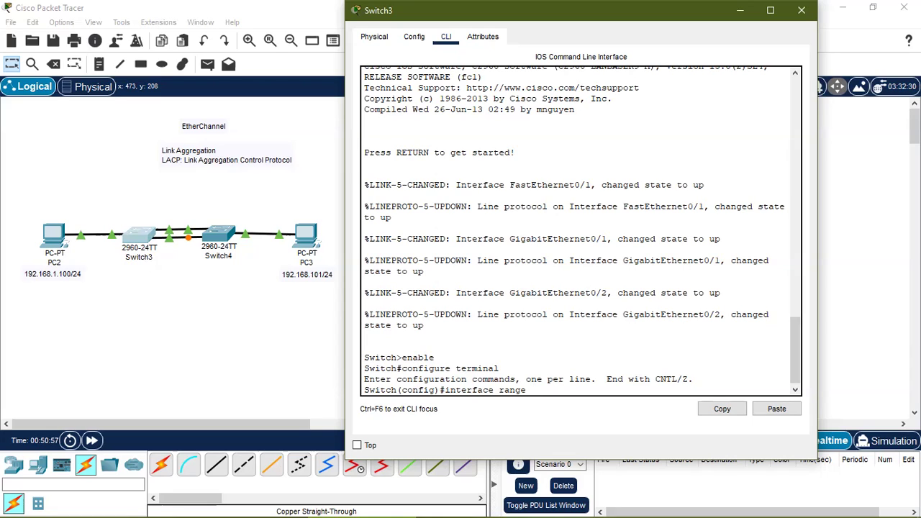
type("gi0/1-2")
key("Return")
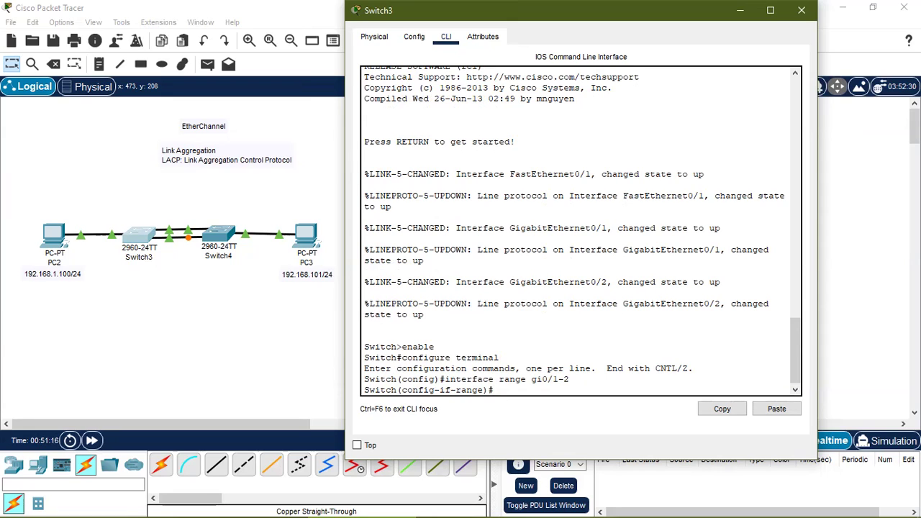
Step: Request help on the channel-group numbers for the selected interfaces and start the channel-group command with number 1
type("channel-group")
type("?")
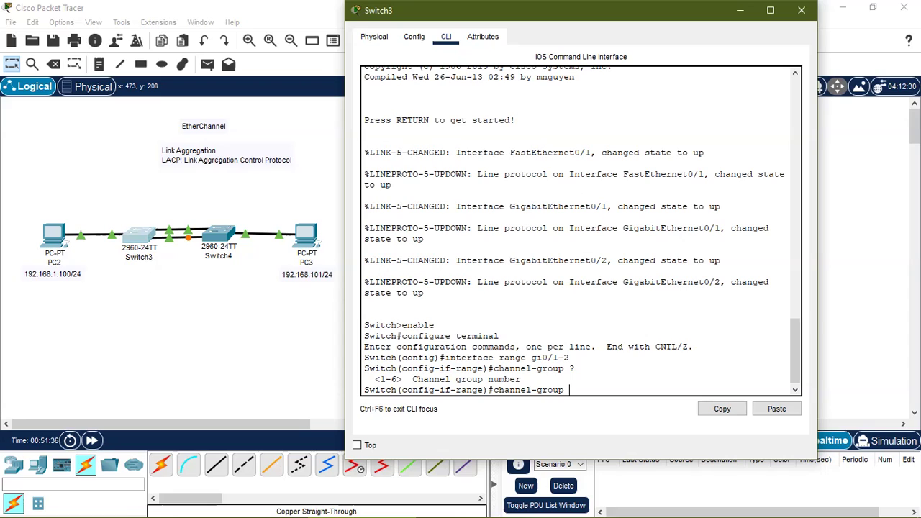
type("1")
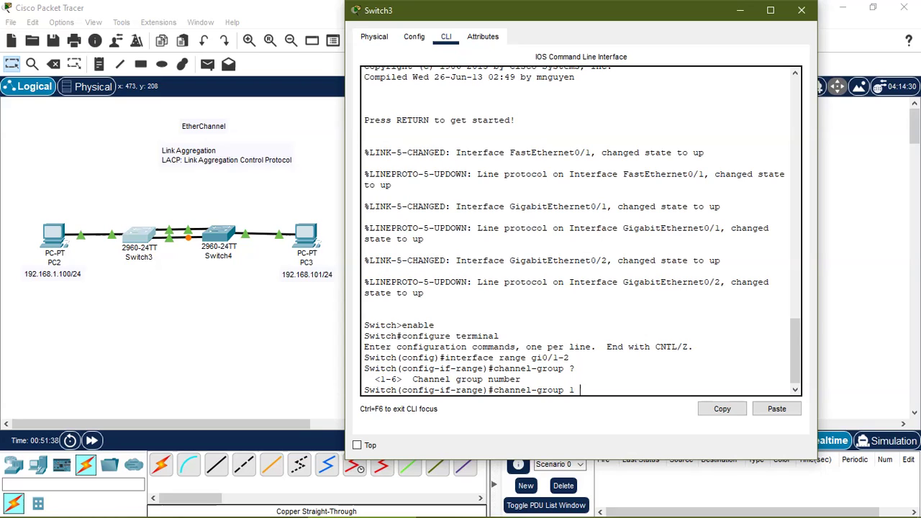